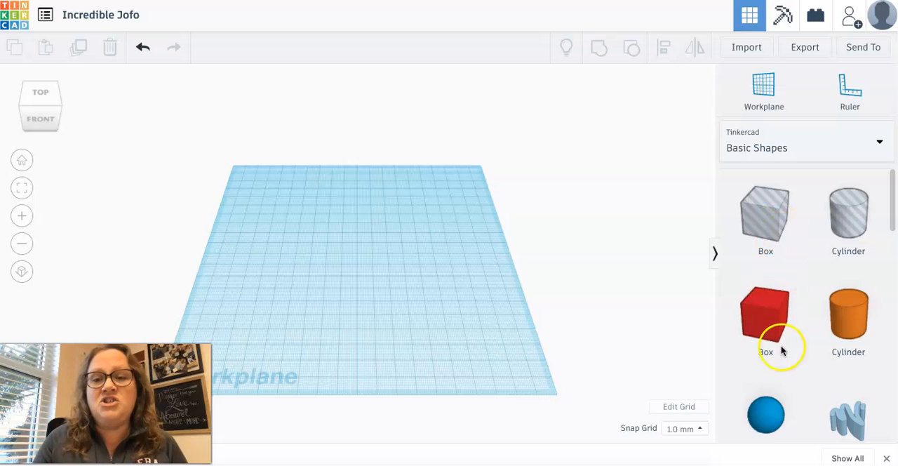
Step: Place a solid Box from Basic Shapes near the middle of the workplane and colour it green
scroll(783, 350, down, 1)
scroll(785, 353, down, 10)
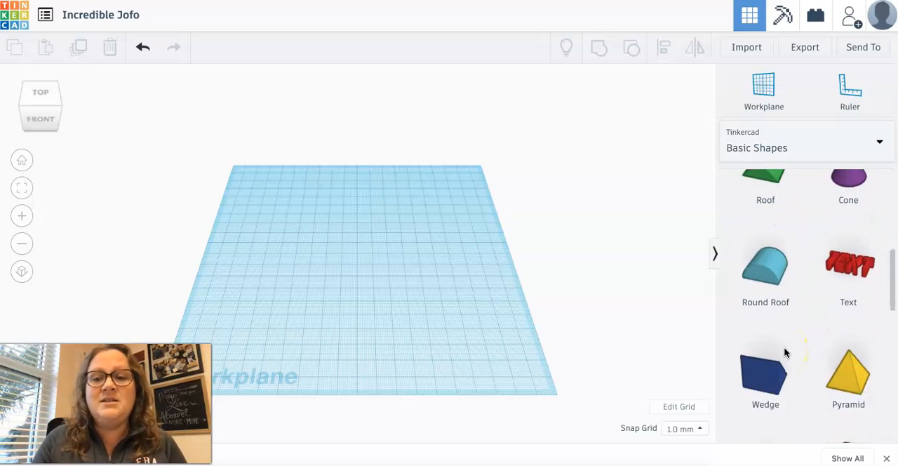
scroll(785, 352, down, 2)
scroll(785, 352, up, 10)
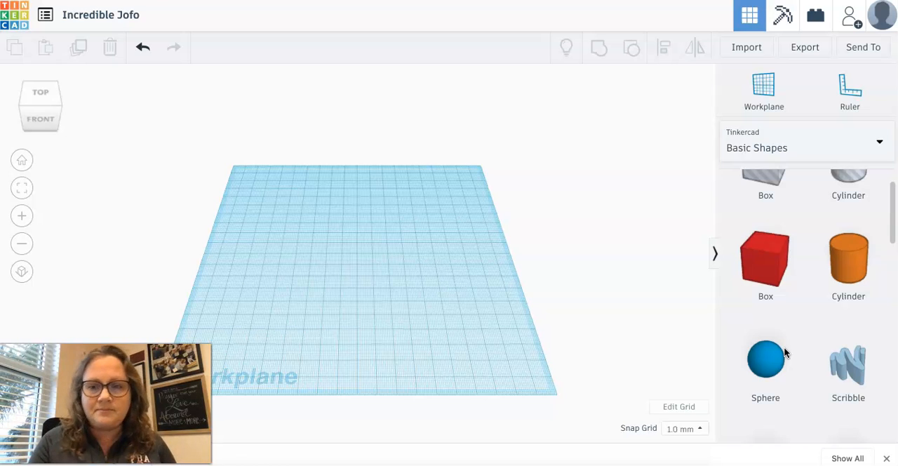
click(763, 261)
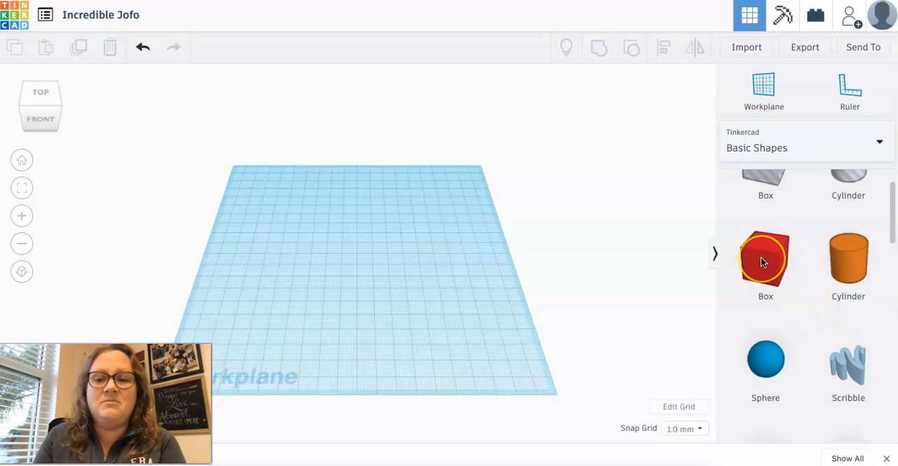
click(763, 262)
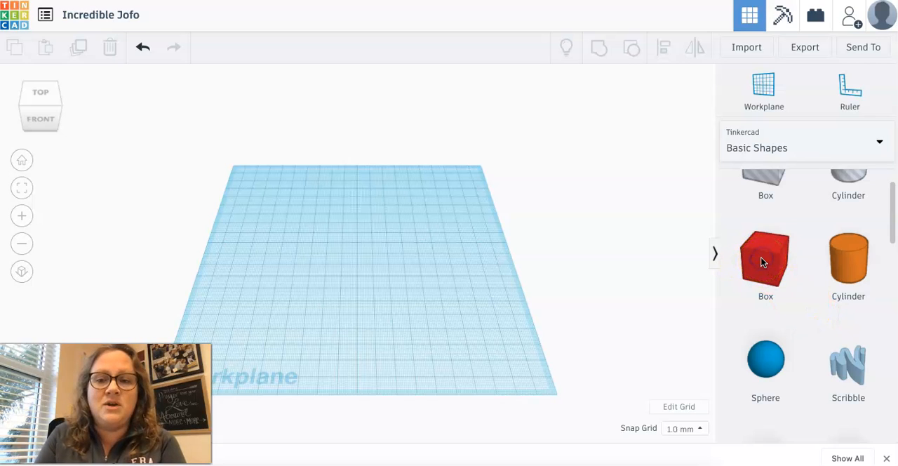
drag(759, 258, 353, 267)
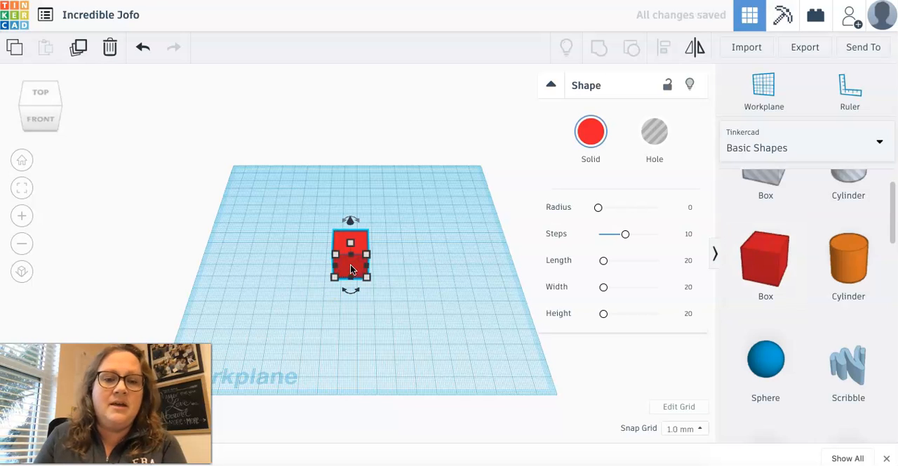
click(592, 132)
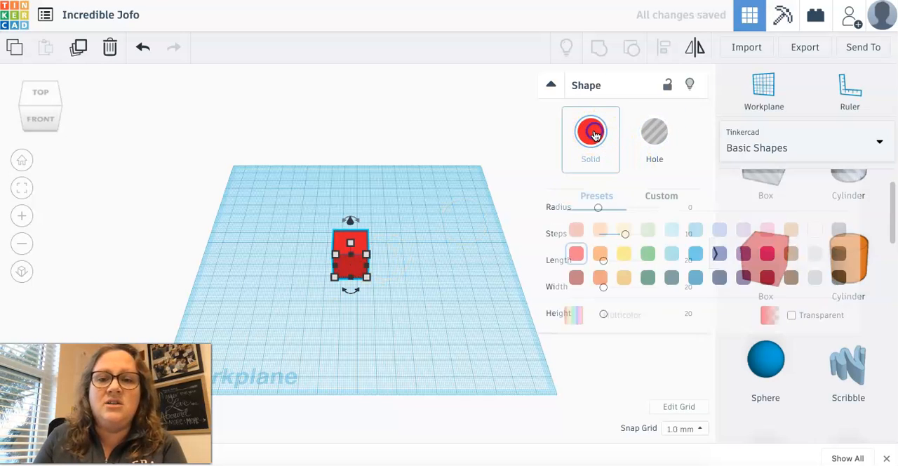
click(648, 253)
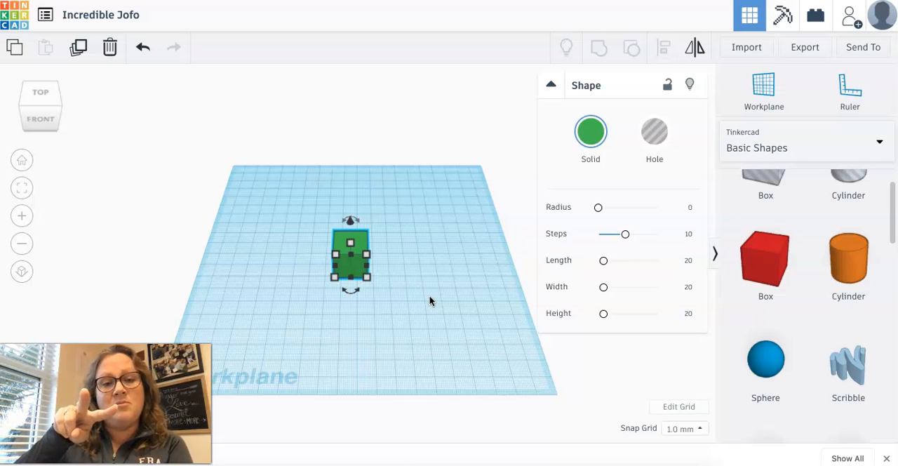
Step: Examine the green box by orbiting and from the front, bottom and top views, and return to the home view
scroll(430, 300, up, 3)
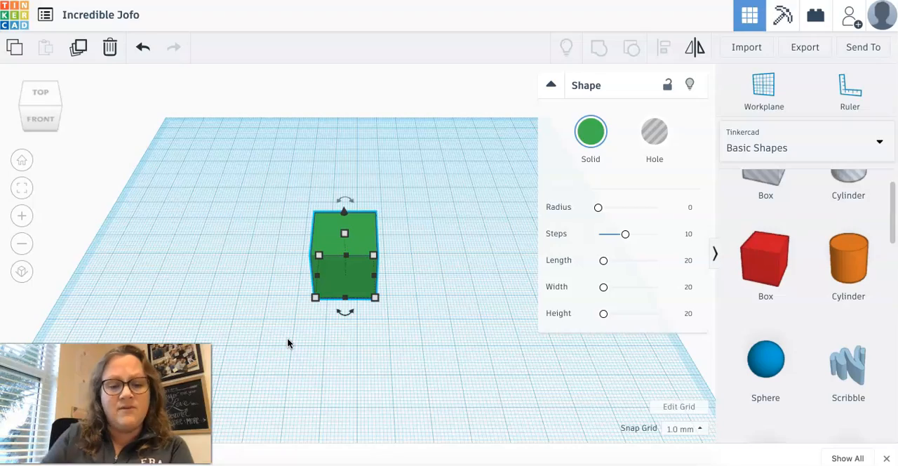
right_drag(288, 341, 318, 277)
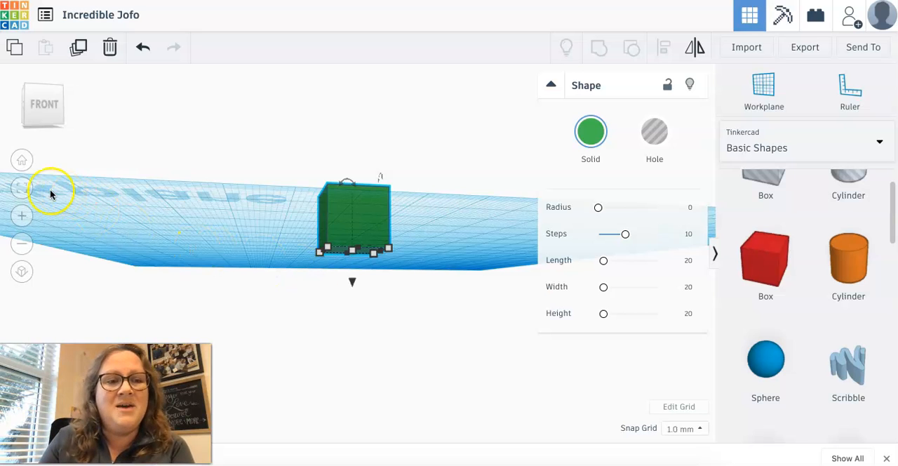
click(23, 165)
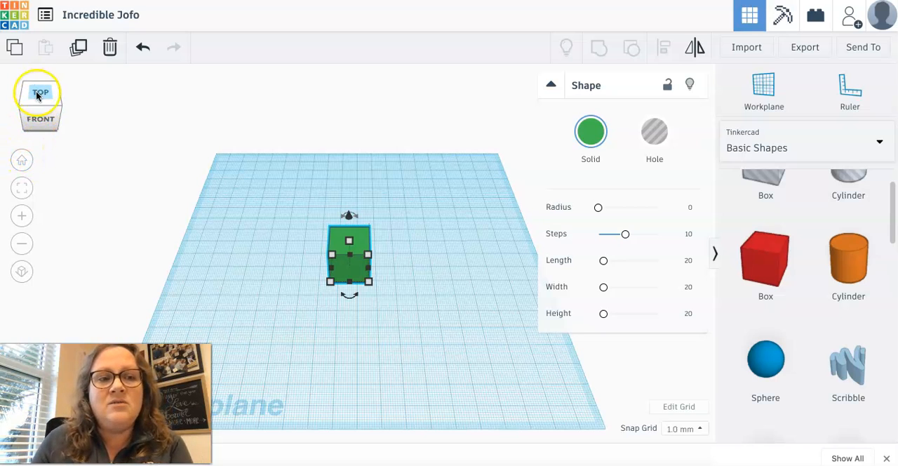
click(38, 124)
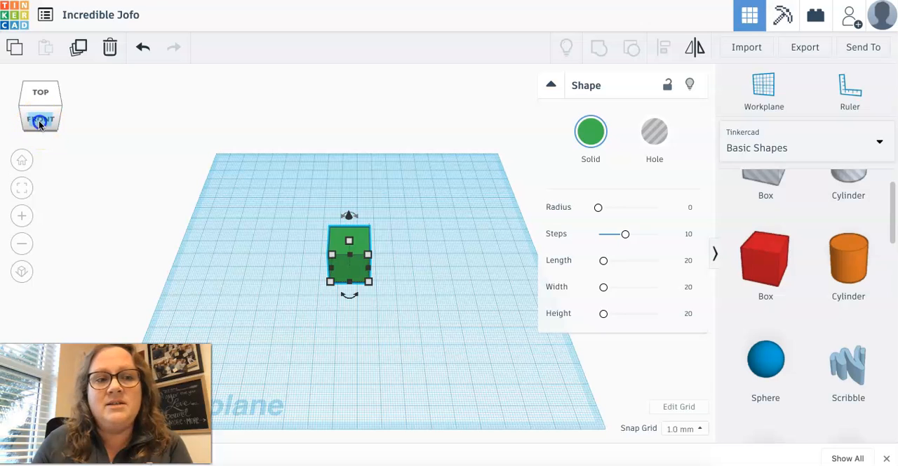
click(39, 130)
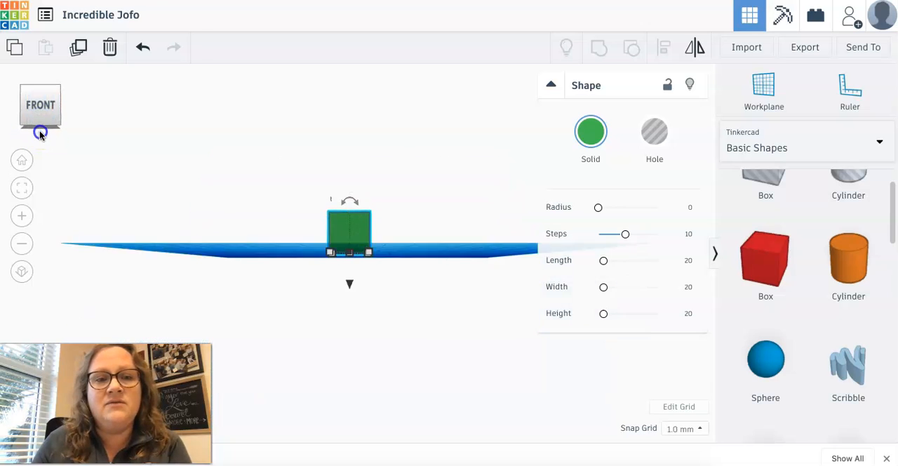
click(60, 116)
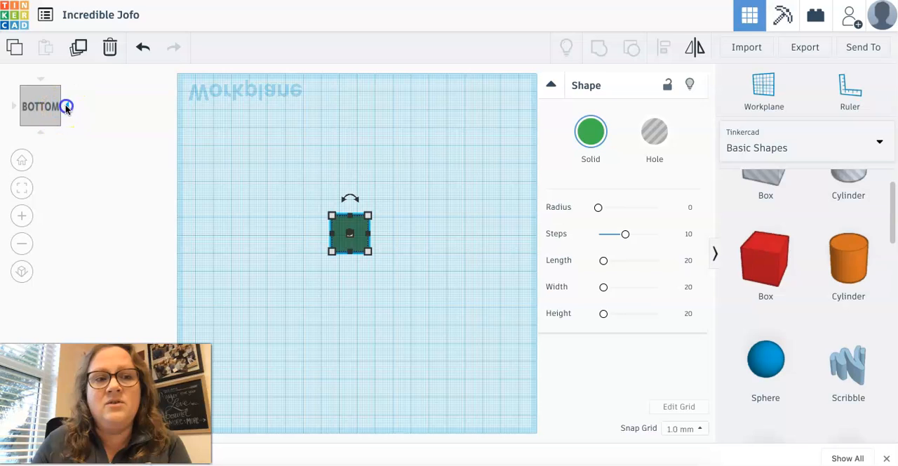
click(42, 95)
click(14, 108)
click(14, 109)
click(14, 107)
click(40, 78)
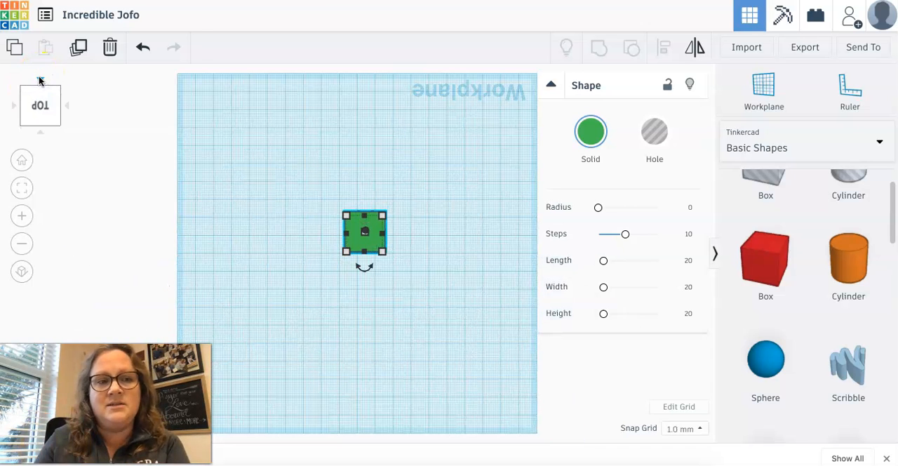
click(21, 160)
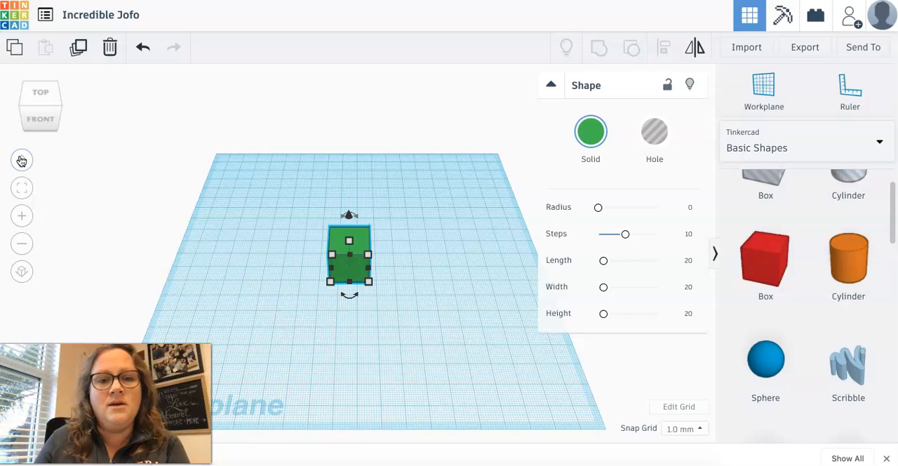
click(19, 217)
click(20, 241)
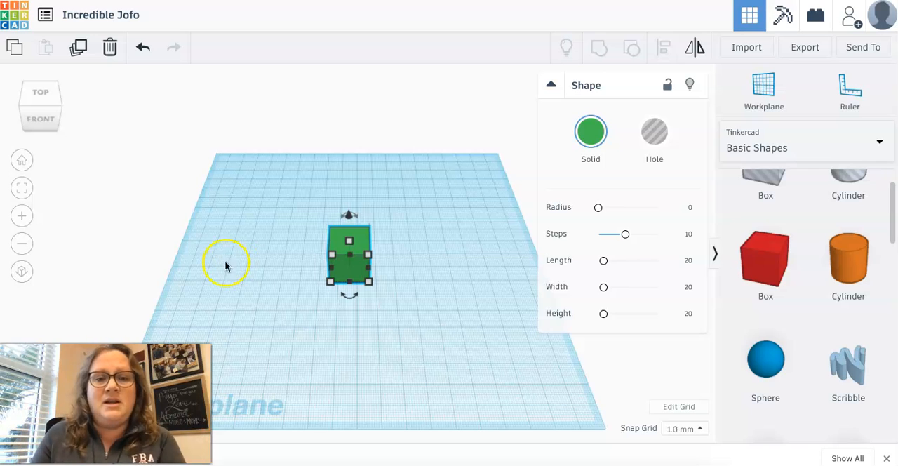
Step: Enlarge the box's base to about 71 by 58 mm and set its Length parameter to 33
drag(370, 283, 371, 286)
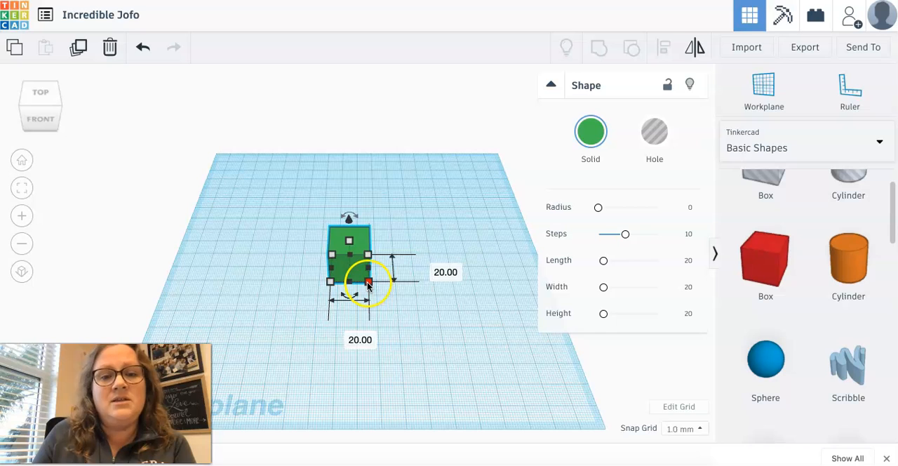
drag(367, 283, 479, 343)
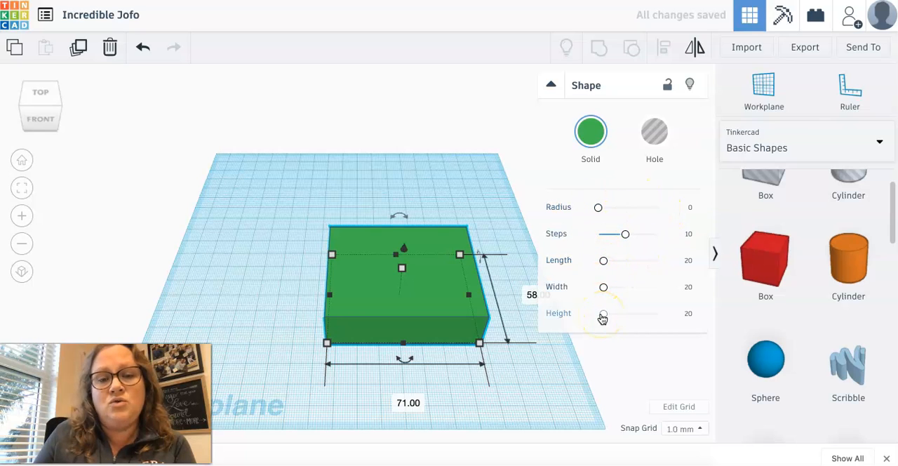
mouse_move(603, 261)
mouse_down()
mouse_move(655, 257)
mouse_move(628, 267)
mouse_move(600, 262)
mouse_move(608, 261)
mouse_up()
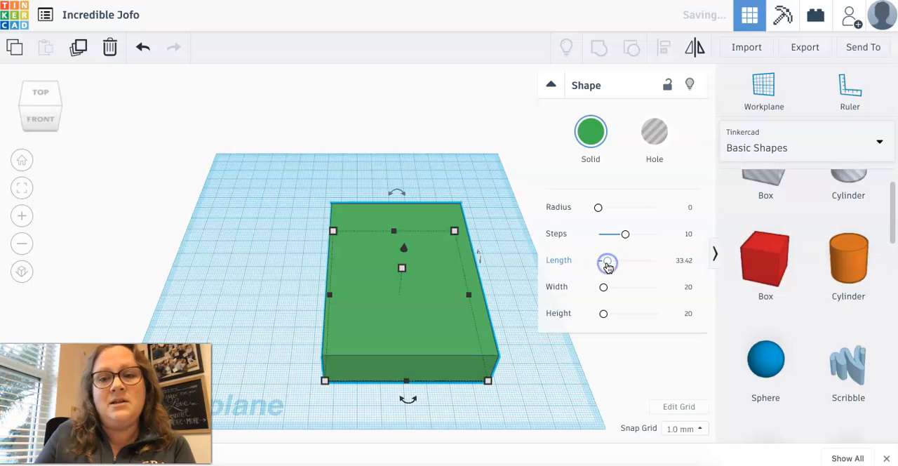
click(683, 261)
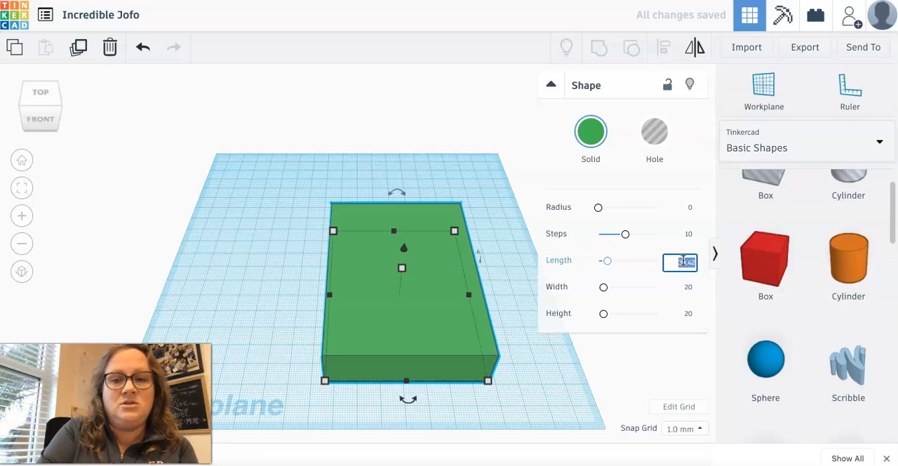
text(33)
key(Return)
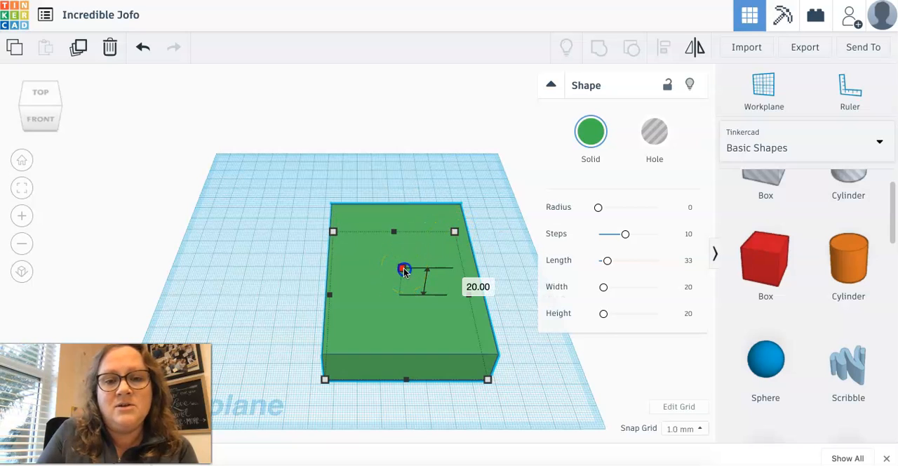
Step: Round the green box's corners with a Radius of about 4.48
mouse_move(408, 266)
mouse_down()
mouse_move(430, 226)
mouse_move(421, 272)
mouse_up()
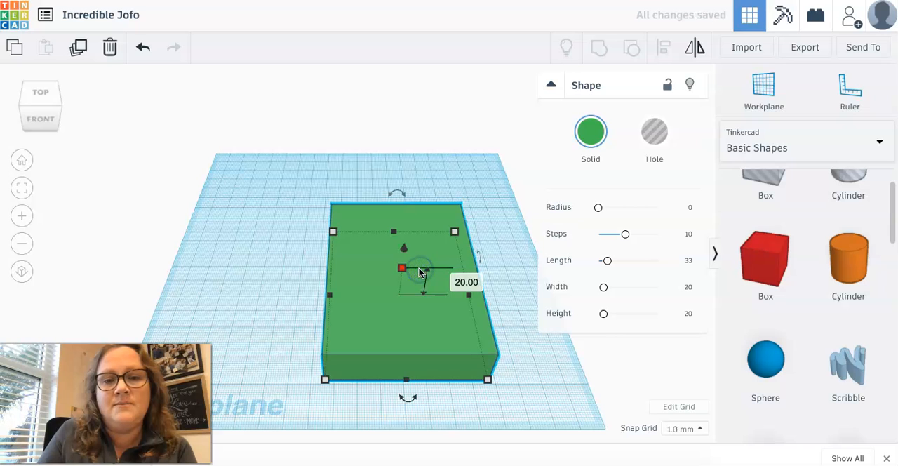
click(597, 209)
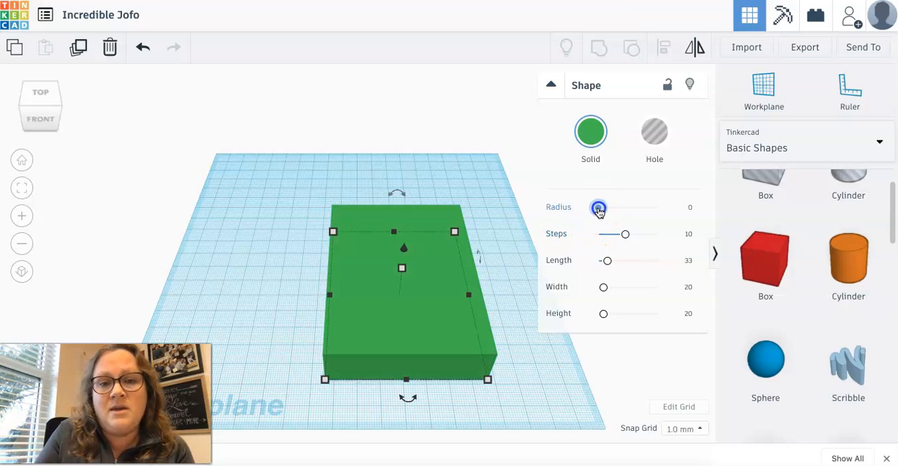
drag(604, 212, 611, 212)
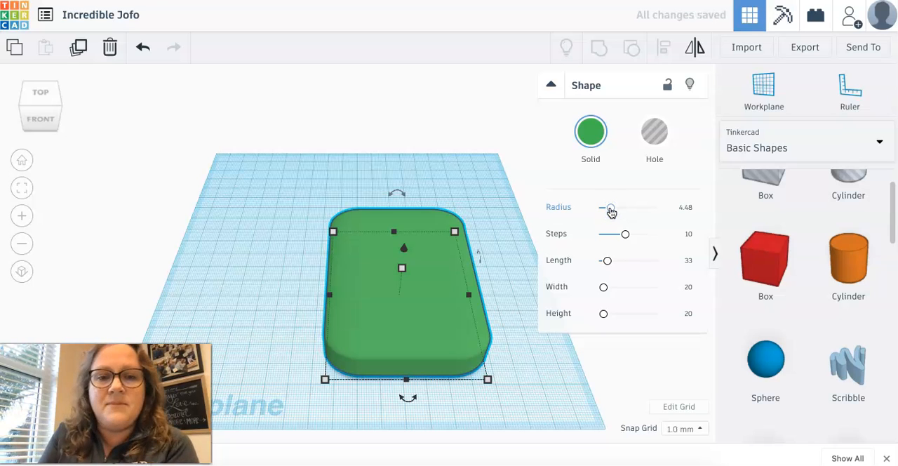
click(353, 286)
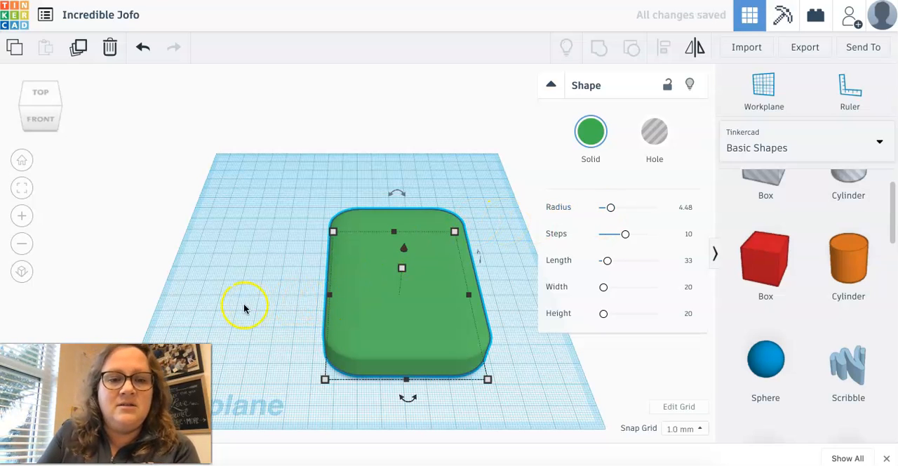
mouse_move(238, 306)
right_down()
mouse_move(297, 301)
mouse_move(307, 261)
mouse_move(343, 253)
mouse_move(237, 253)
mouse_move(166, 240)
mouse_move(162, 272)
mouse_move(257, 290)
mouse_move(259, 306)
mouse_move(233, 301)
right_up()
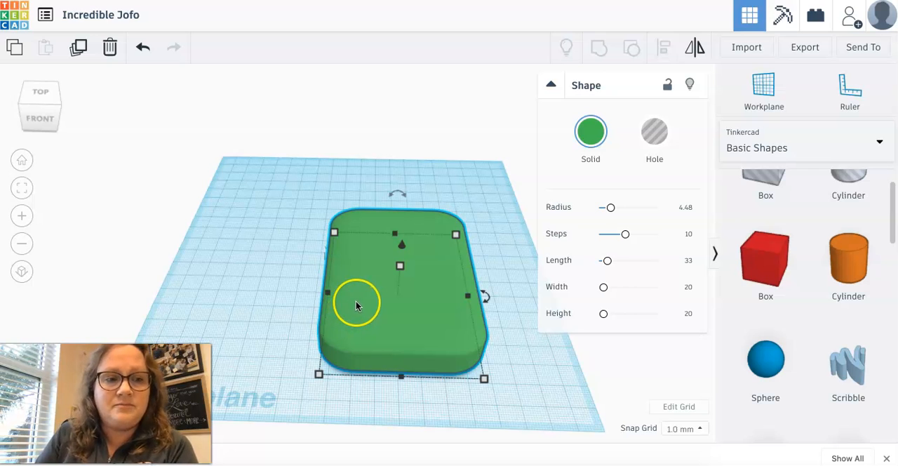
click(279, 265)
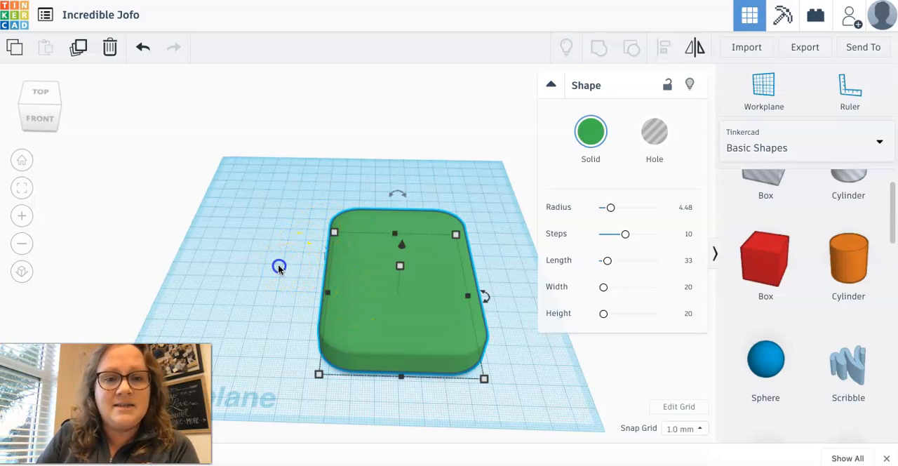
Step: Duplicate the rounded green box and place the copy beside the original on its left side
click(403, 259)
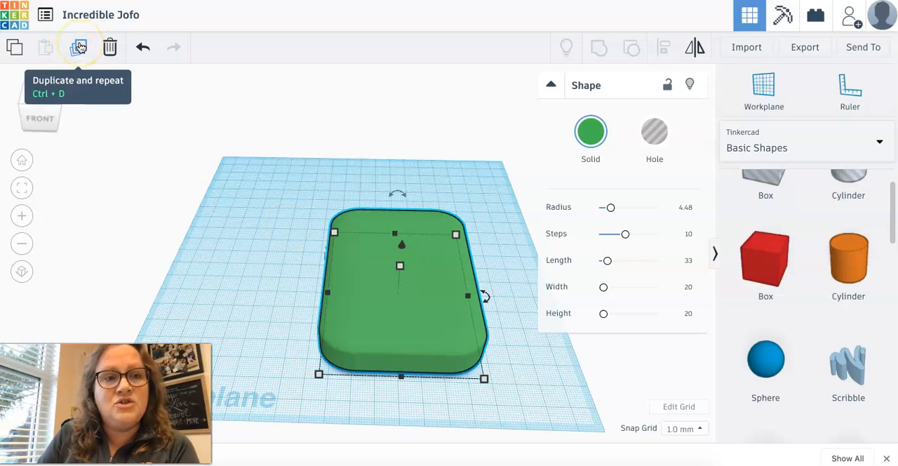
click(79, 47)
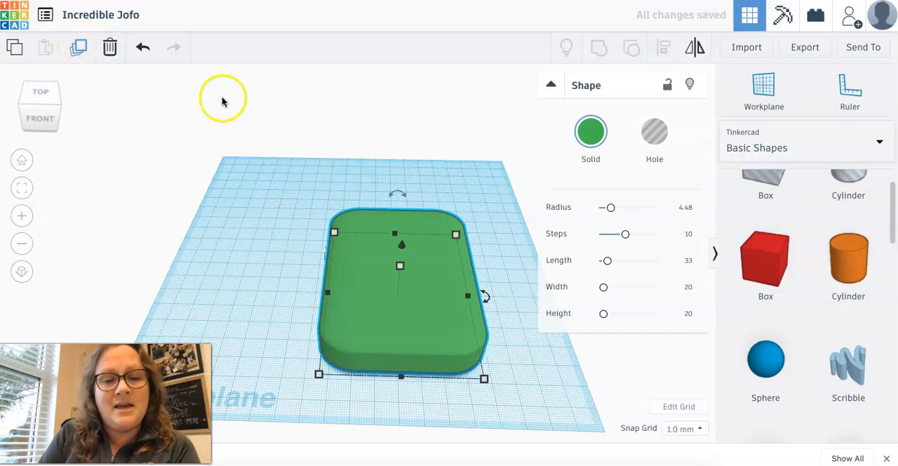
drag(339, 281, 208, 279)
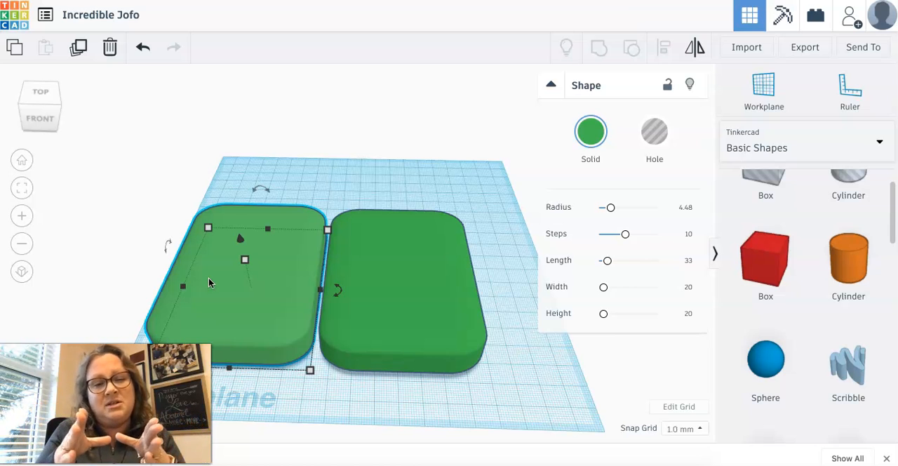
Step: Shrink the copied box's base to about 83.7 mm deep and turn the copy into a hole
mouse_move(311, 370)
drag(310, 370, 280, 346)
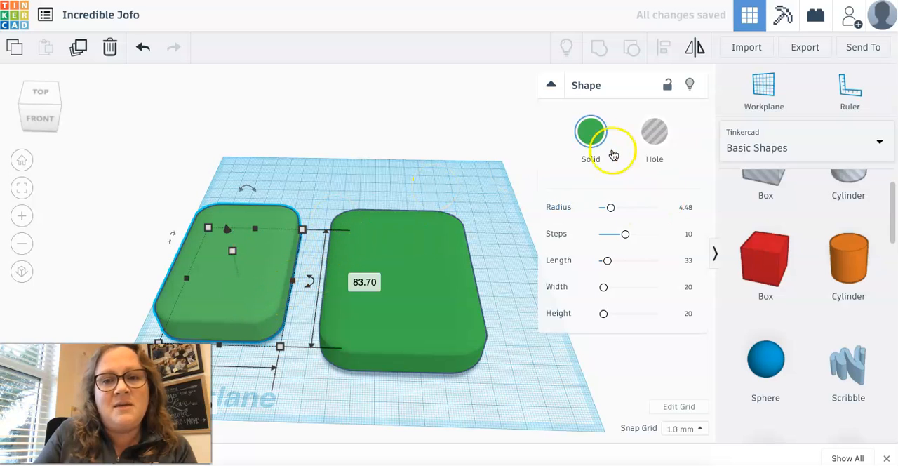
click(657, 135)
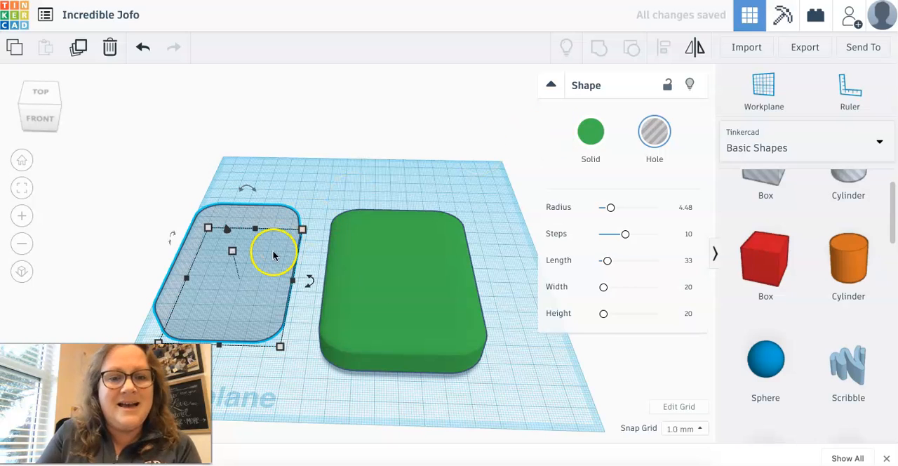
Step: Move the hole shape about 10 mm closer to the green box and raise it 12 mm above the workplane
drag(250, 278, 270, 275)
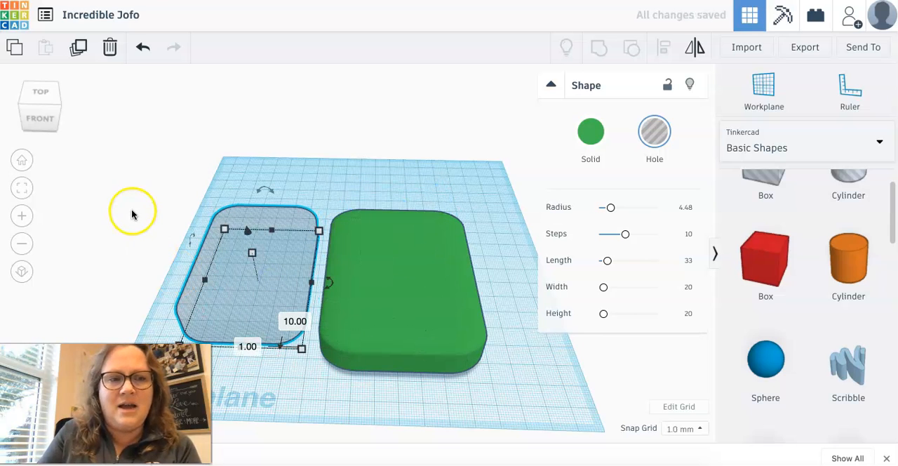
right_drag(295, 384, 294, 348)
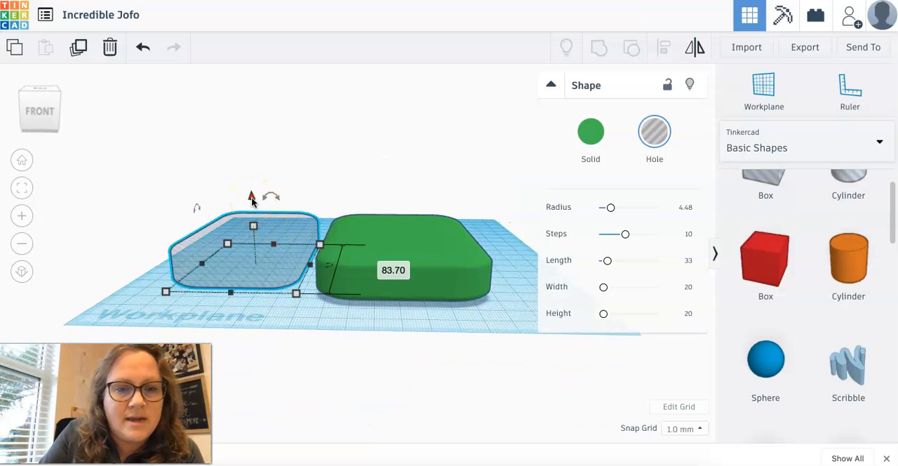
drag(252, 195, 252, 172)
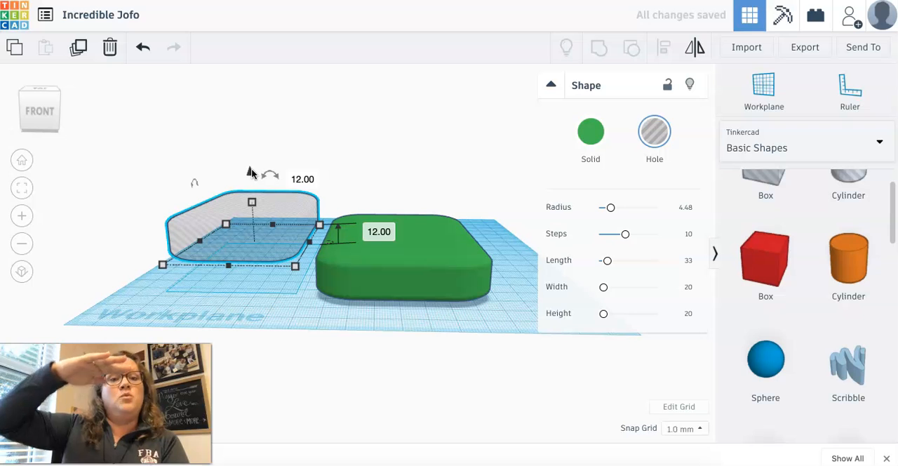
Step: Raise the hole shape clear of the green box, move it over the box and lower it partly into the box
drag(250, 174, 249, 135)
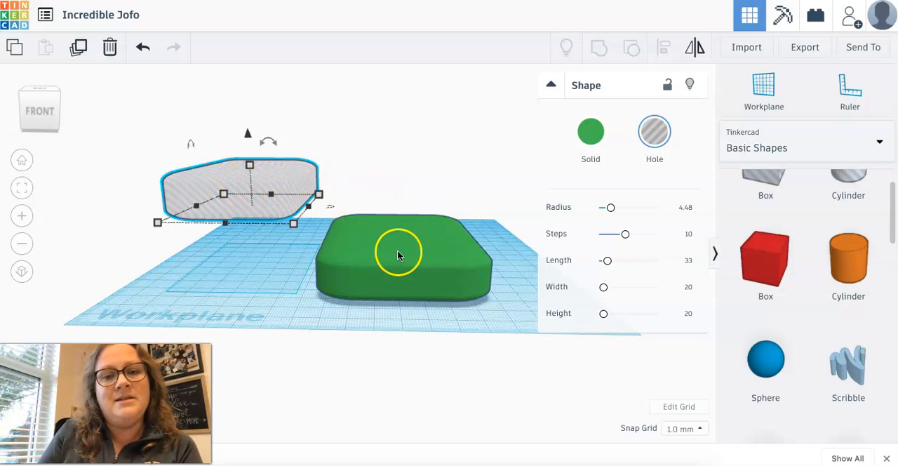
drag(268, 173, 449, 179)
drag(495, 245, 456, 232)
drag(410, 146, 410, 191)
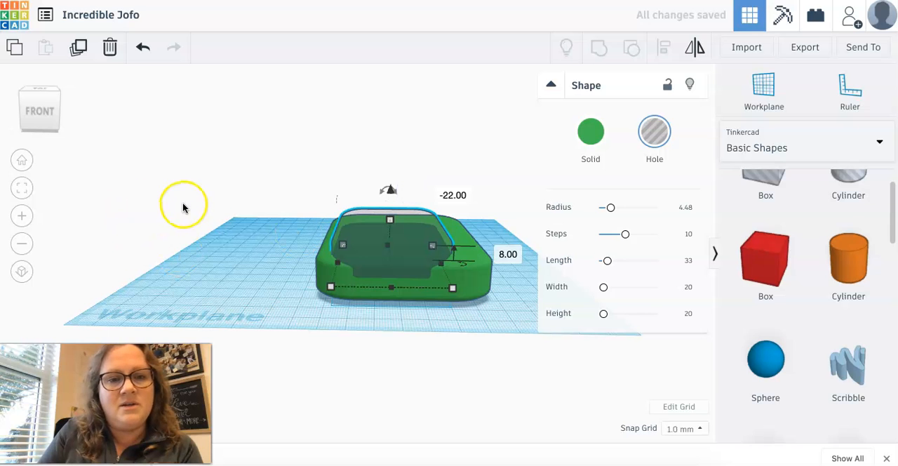
drag(182, 207, 181, 247)
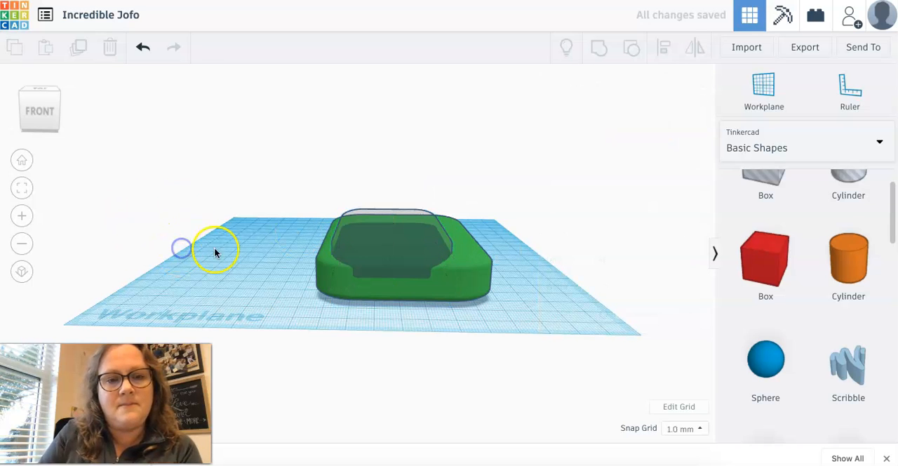
Step: Centre the hole shape within the green box's outline as seen from above
right_drag(232, 260, 236, 338)
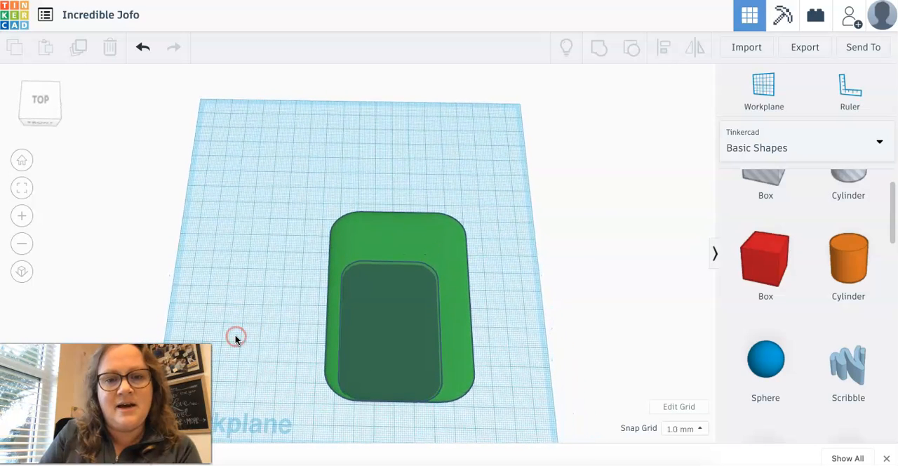
mouse_move(396, 310)
mouse_down()
mouse_move(407, 297)
mouse_move(411, 316)
mouse_up()
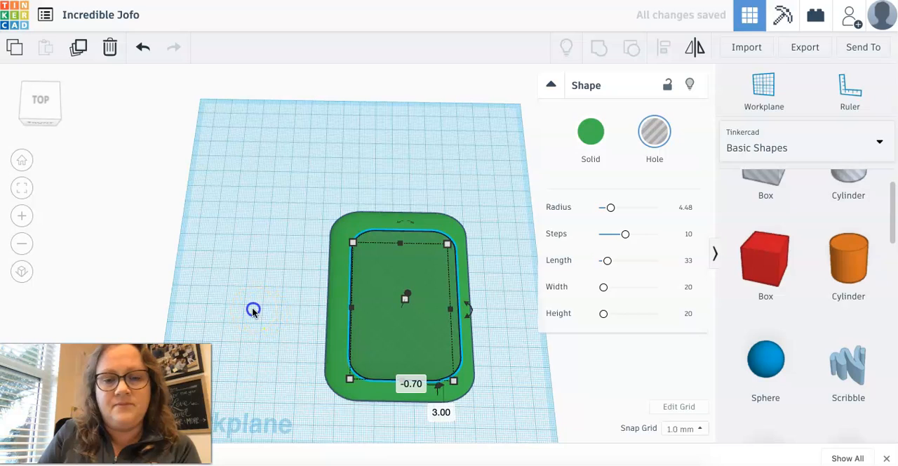
click(253, 312)
click(392, 296)
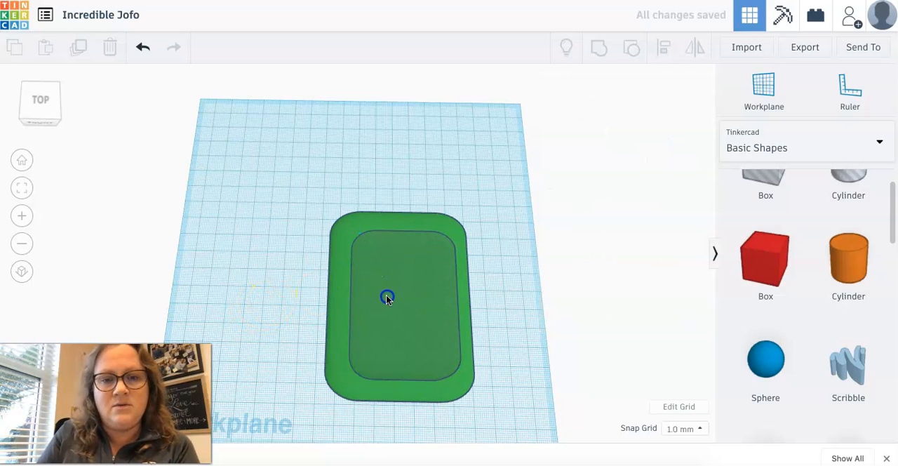
click(237, 304)
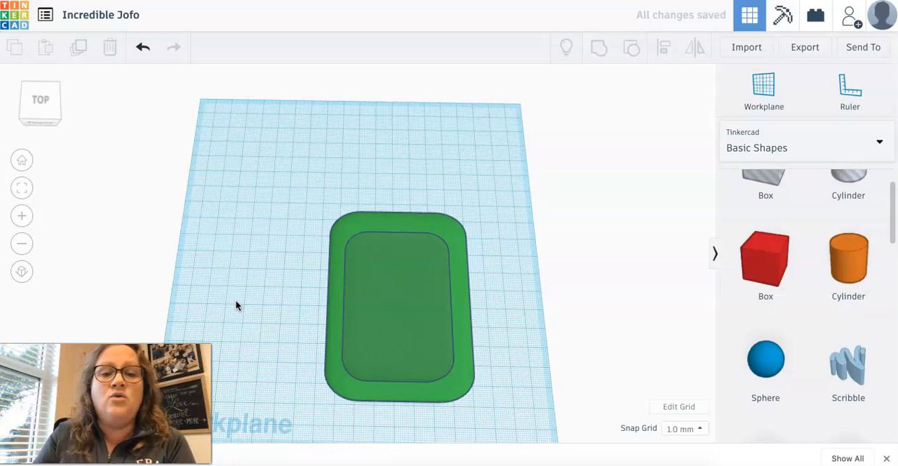
click(266, 317)
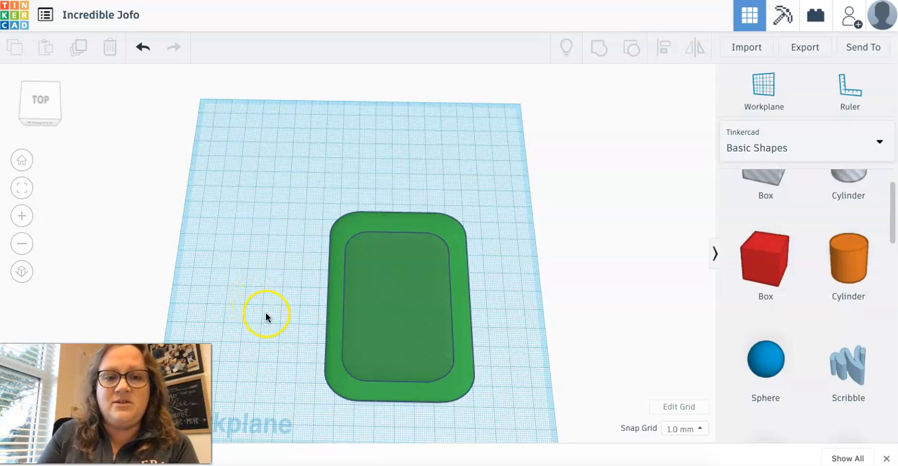
Step: Try to cut the green box by grouping it with the hole shape, and undo the grouping
drag(297, 186, 486, 414)
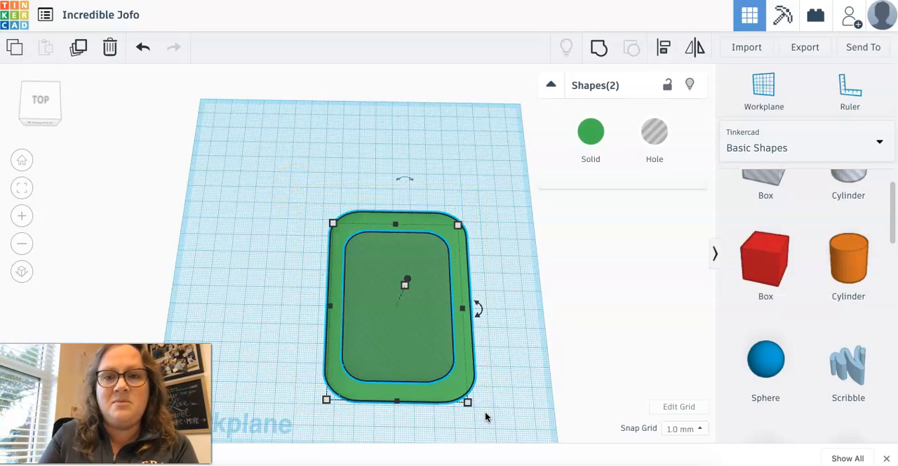
click(601, 48)
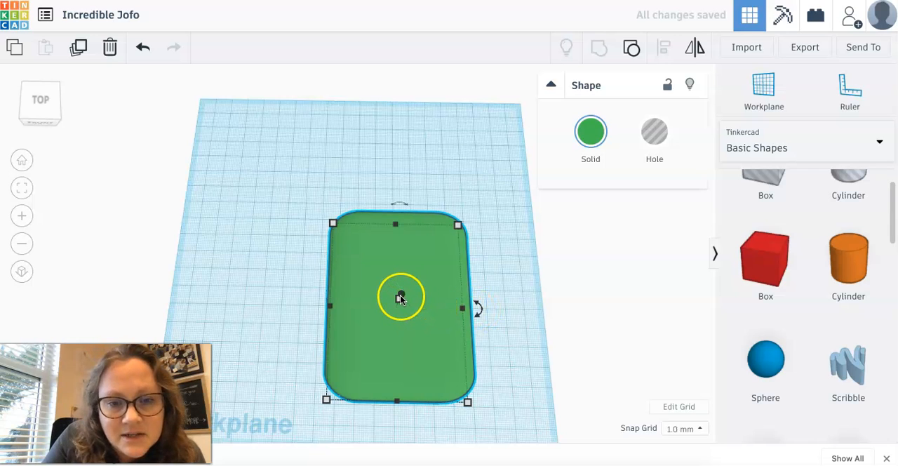
mouse_move(401, 298)
mouse_down()
mouse_move(403, 291)
mouse_move(401, 298)
mouse_up()
key(ctrl+z)
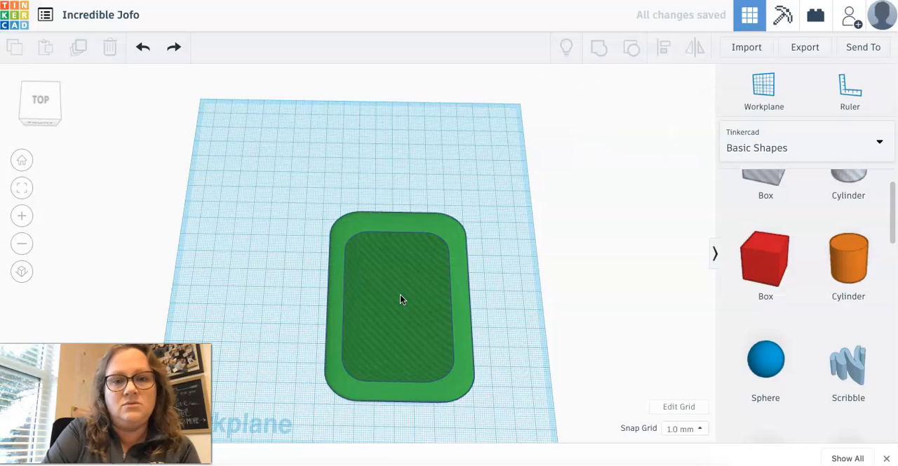
Step: Lower the hole shape until it sinks into the top of the green box
click(391, 301)
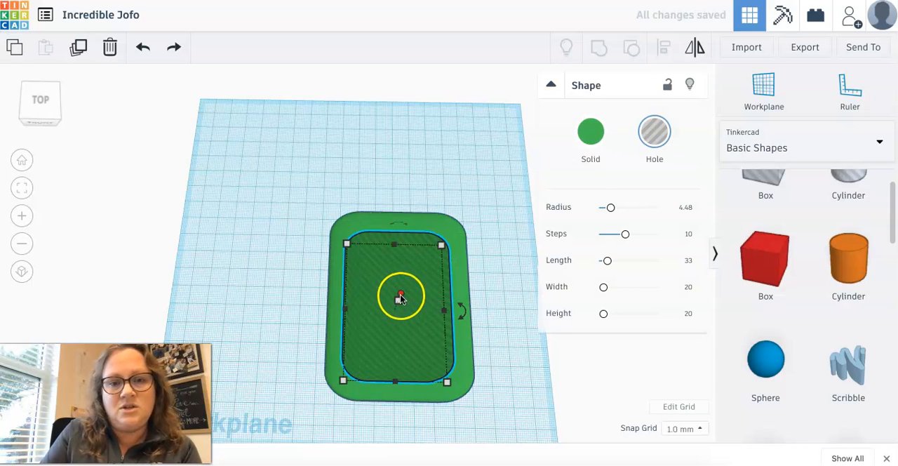
right_drag(254, 373, 254, 307)
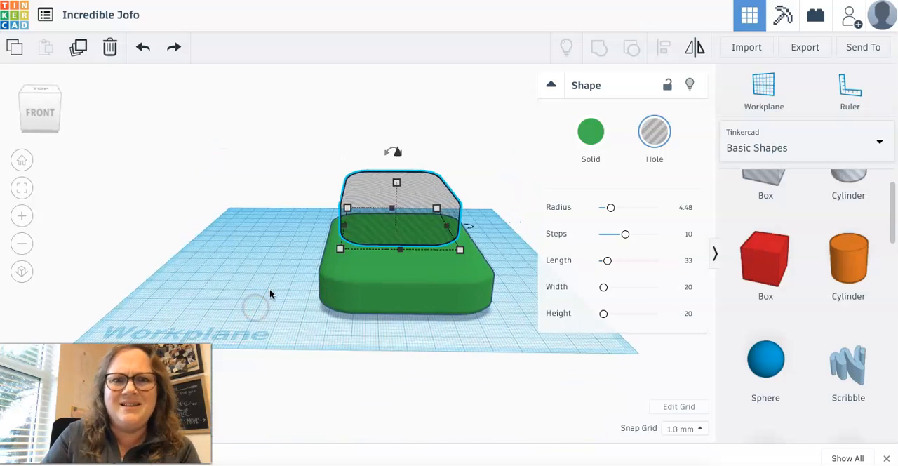
drag(397, 152, 396, 203)
click(262, 237)
Step: Group the green box with the sunken hole shape to test the cut, and undo that grouping
drag(266, 242, 493, 266)
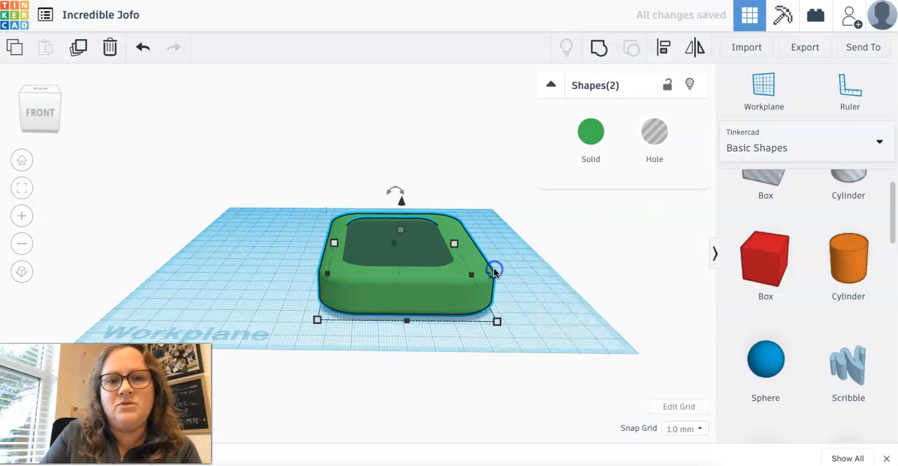
click(598, 59)
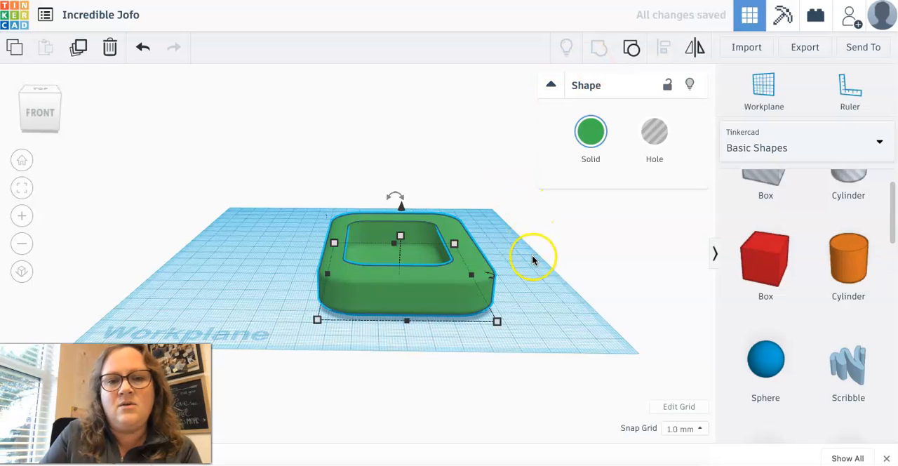
right_drag(534, 258, 524, 302)
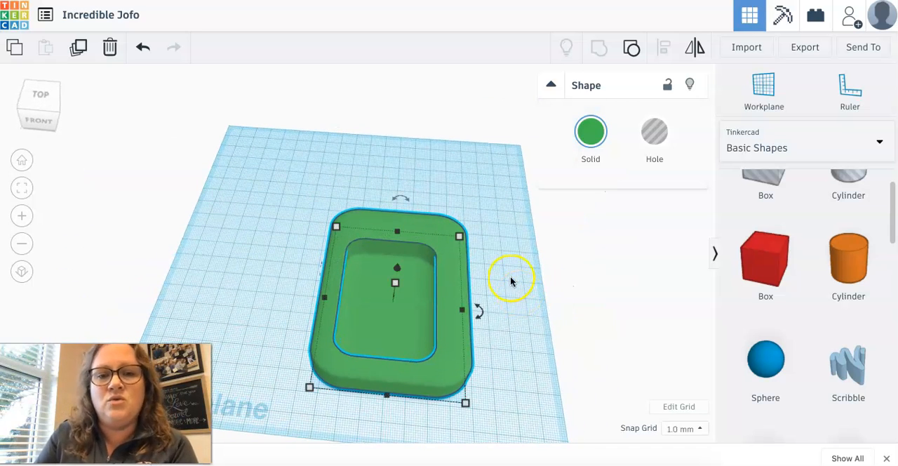
mouse_move(413, 203)
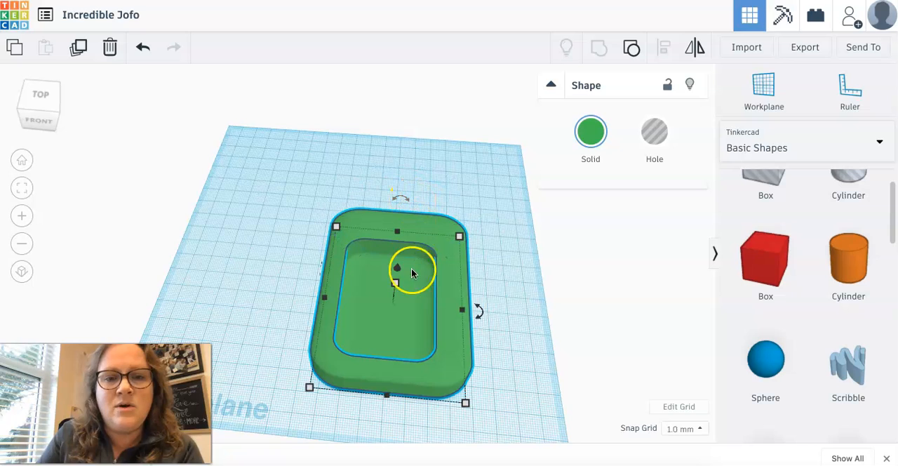
click(414, 313)
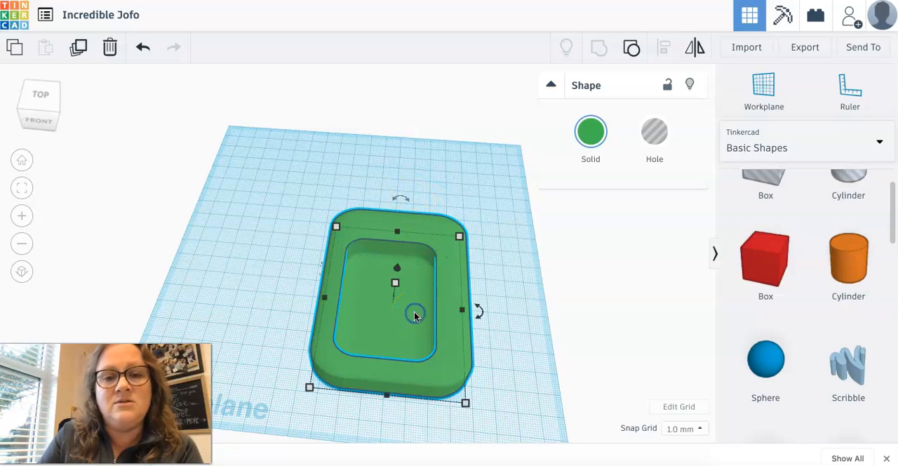
key(ctrl+z)
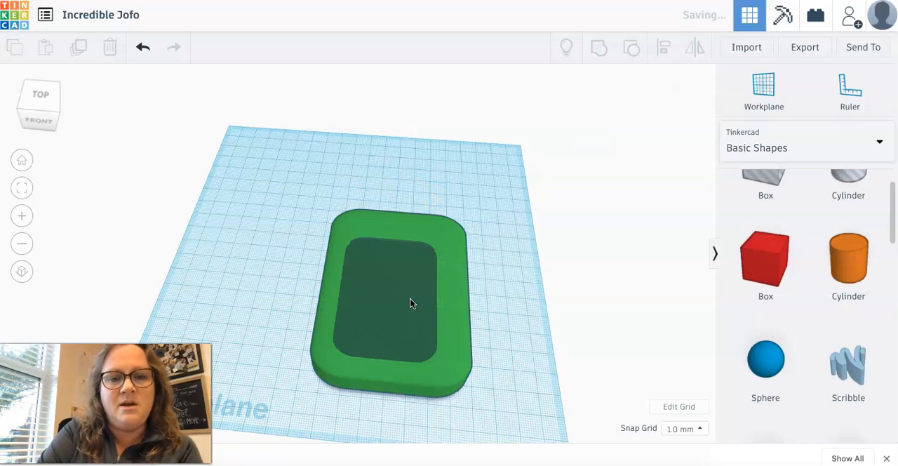
Step: Rotate the green box -22.5° on the workplane while leaving the hole shape in its current orientation
click(399, 294)
mouse_move(401, 228)
mouse_move(401, 228)
mouse_down()
mouse_move(415, 240)
mouse_move(390, 233)
mouse_up()
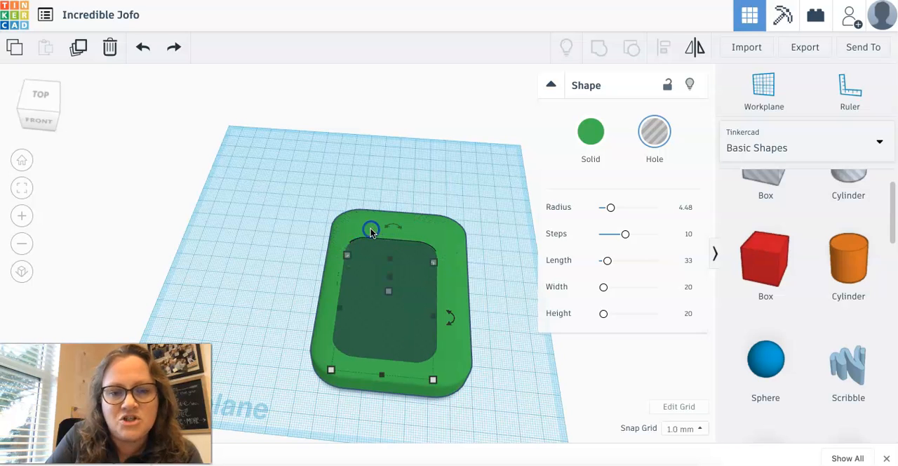
click(465, 352)
drag(479, 310, 456, 354)
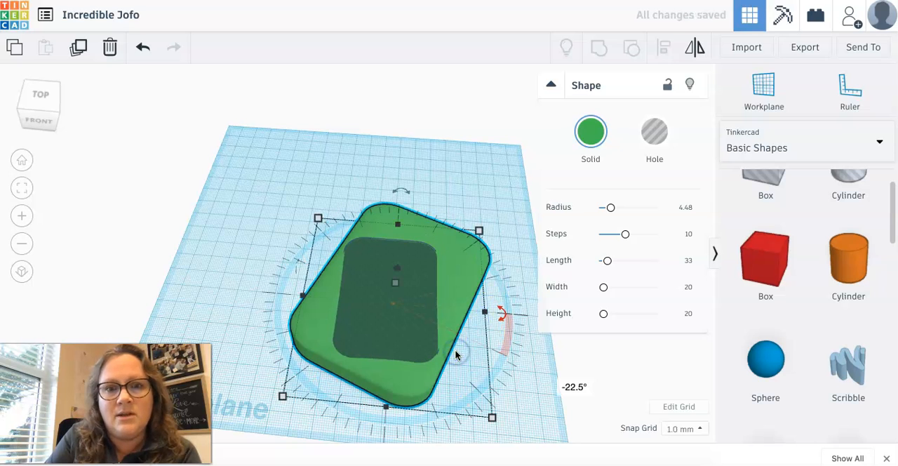
Step: Group the rotated green box with the hole shape to cut the pocket into it
click(203, 231)
drag(264, 172, 463, 394)
click(599, 47)
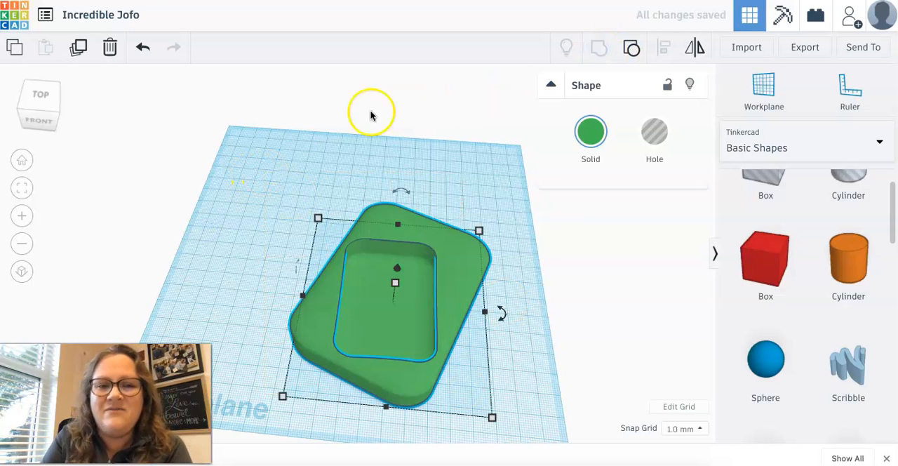